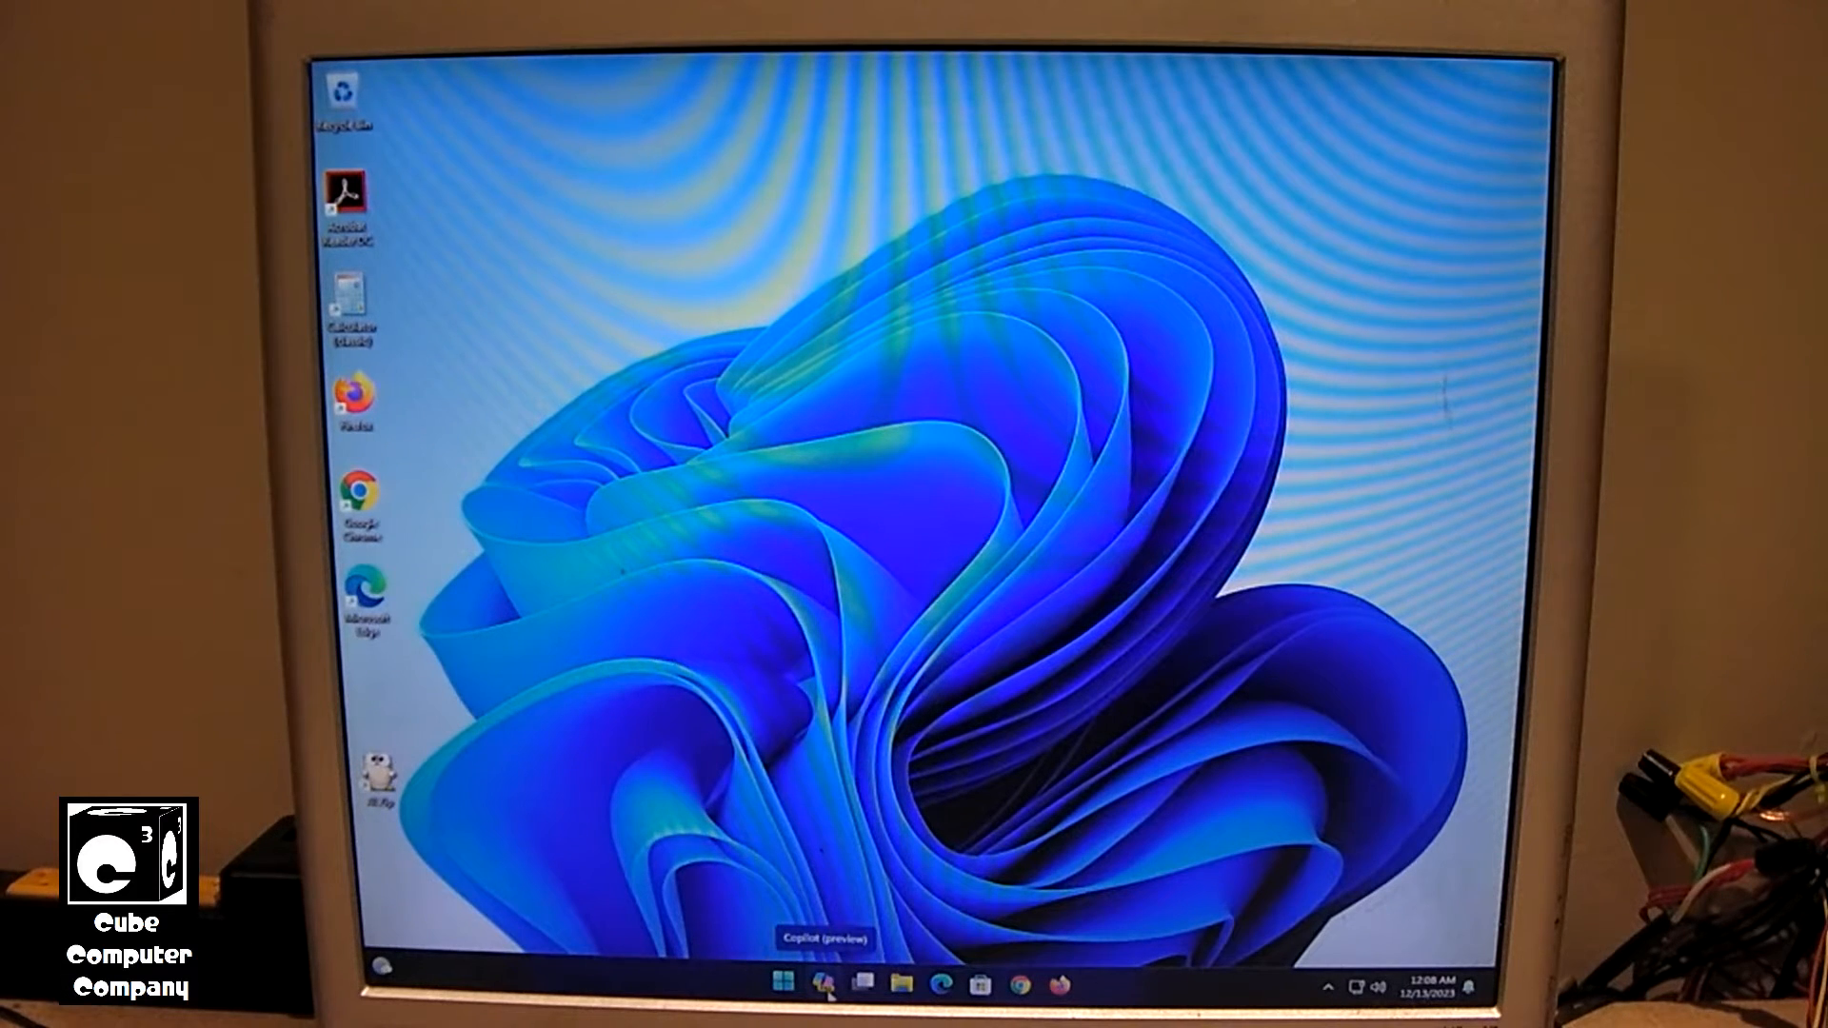
- Bring up the Start menu from the taskbar to show the pinned apps
click(829, 986)
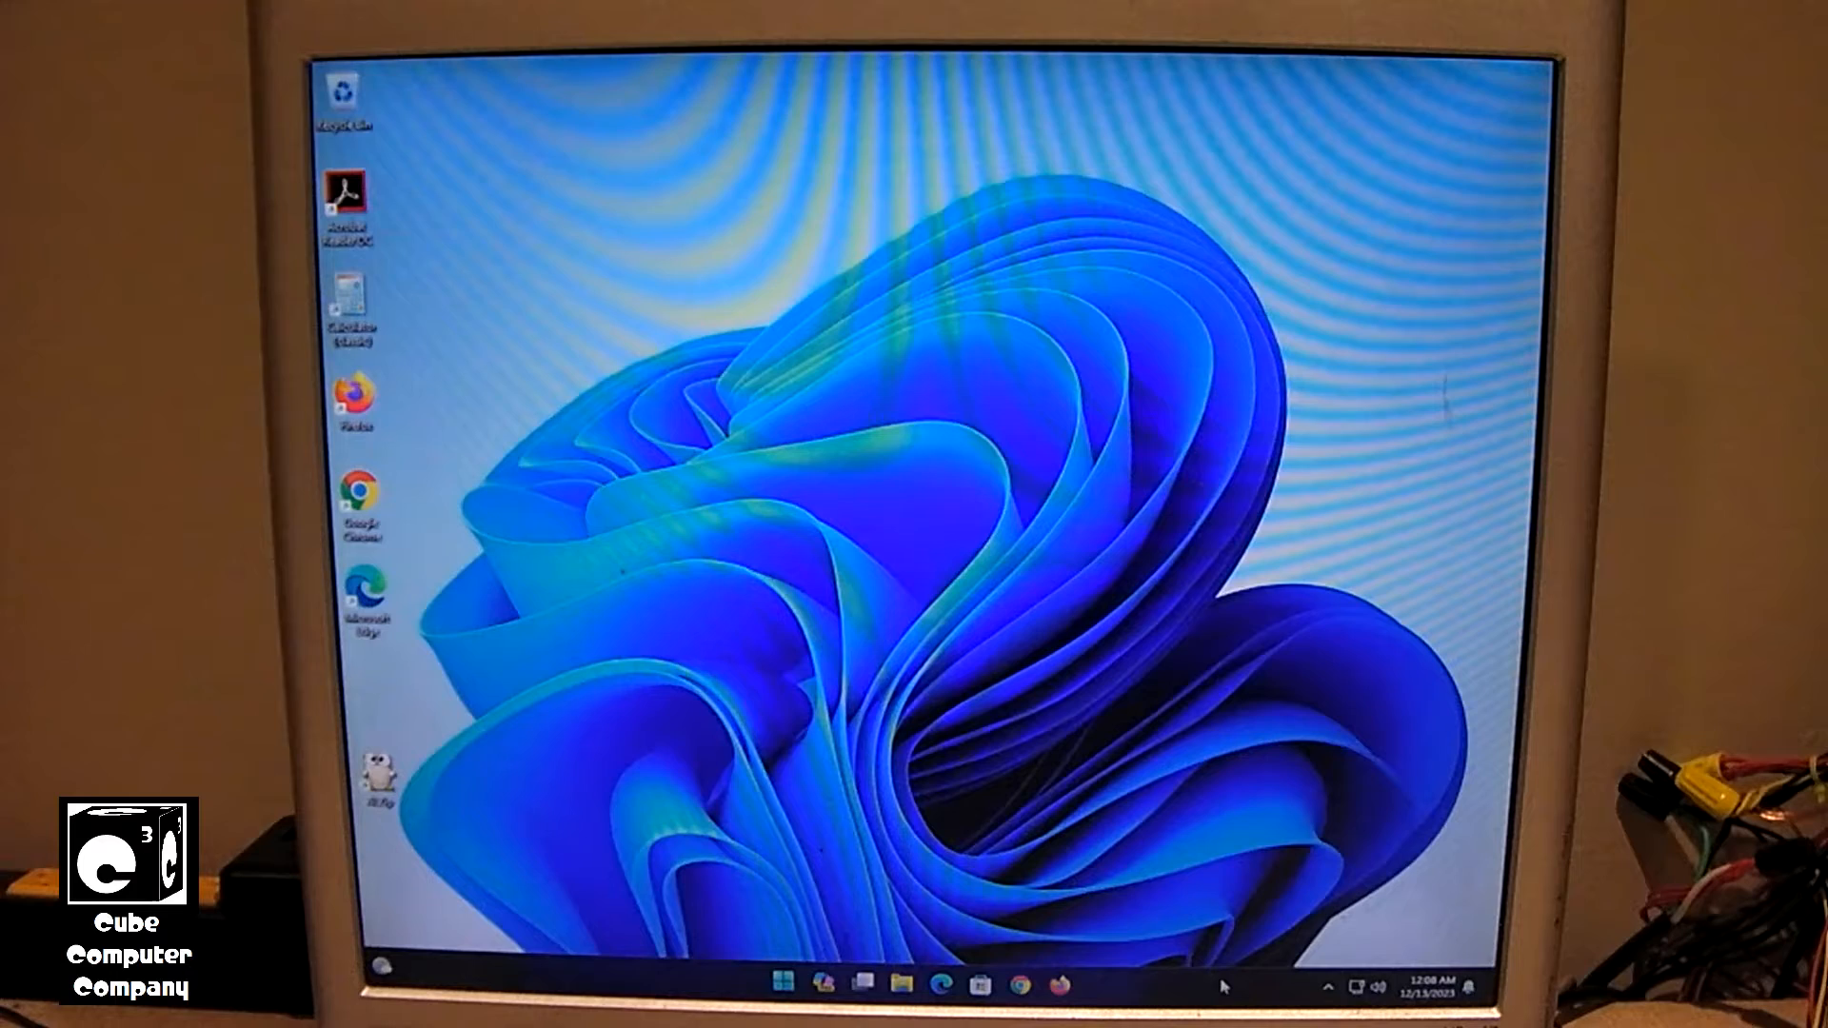
click(785, 981)
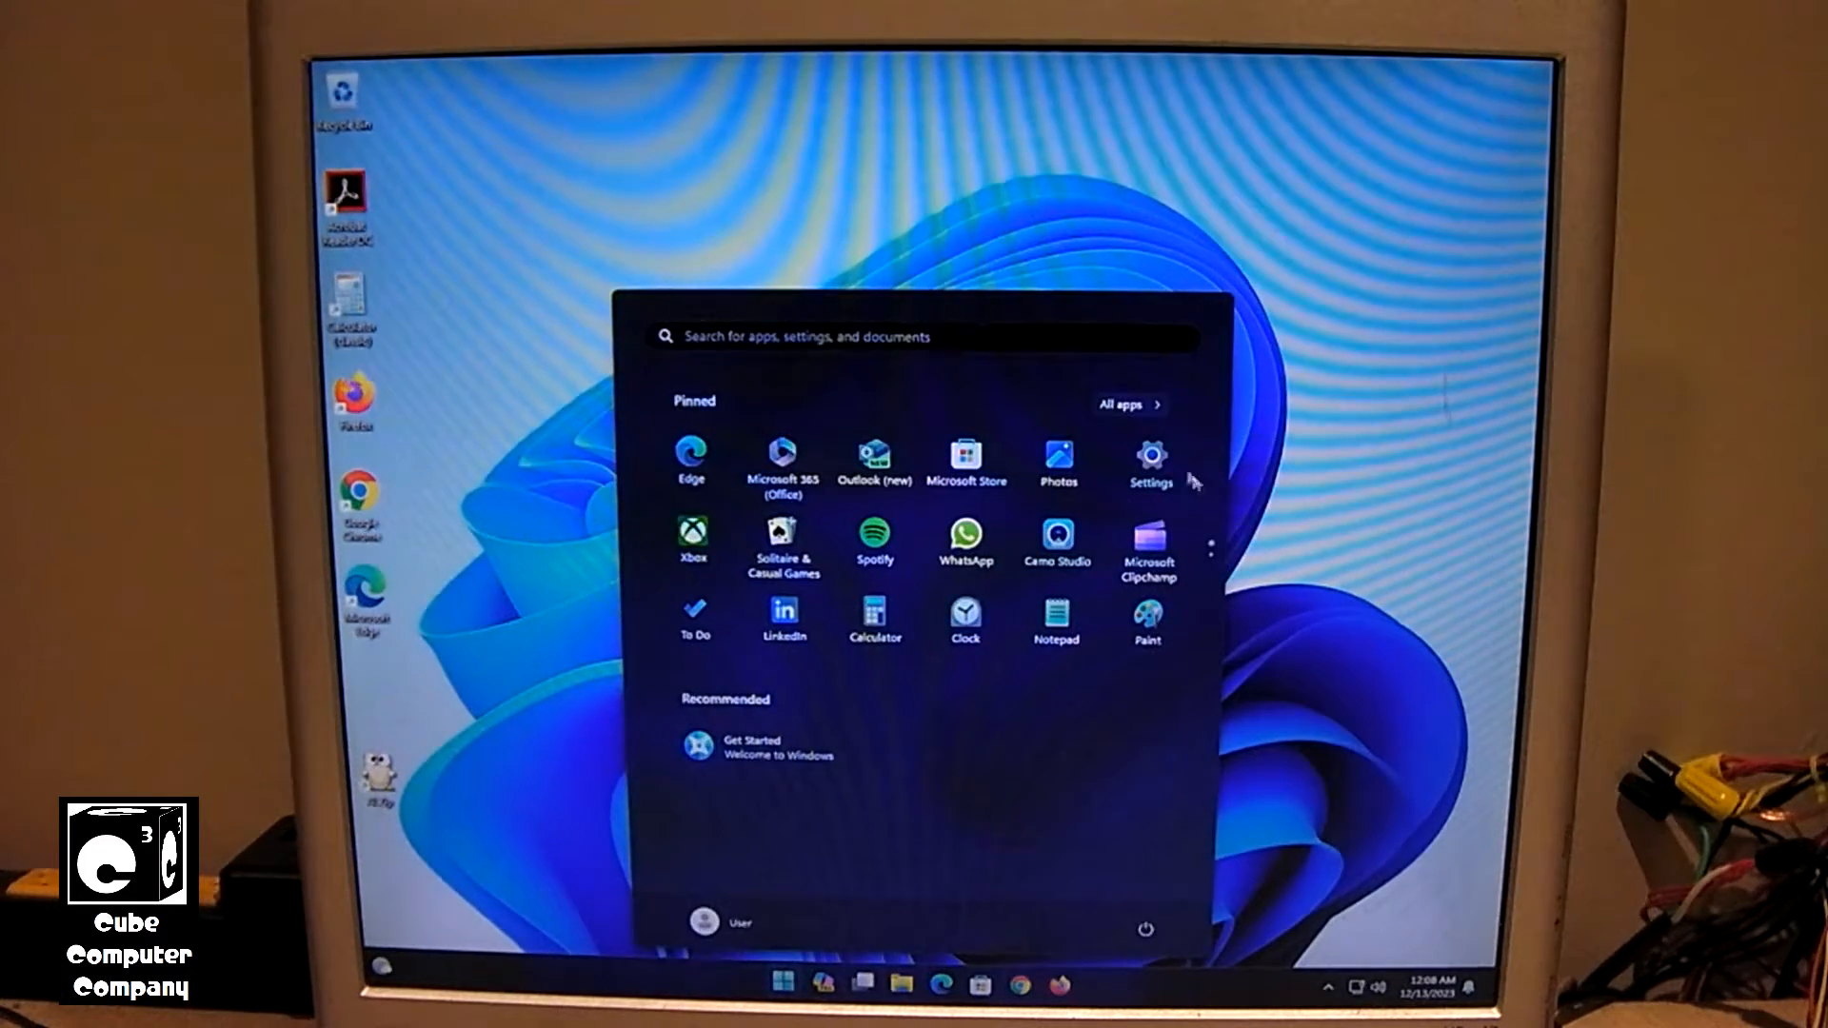
- Show the System > About page in Settings, confirming Windows 11 Pro 23H2
click(1152, 460)
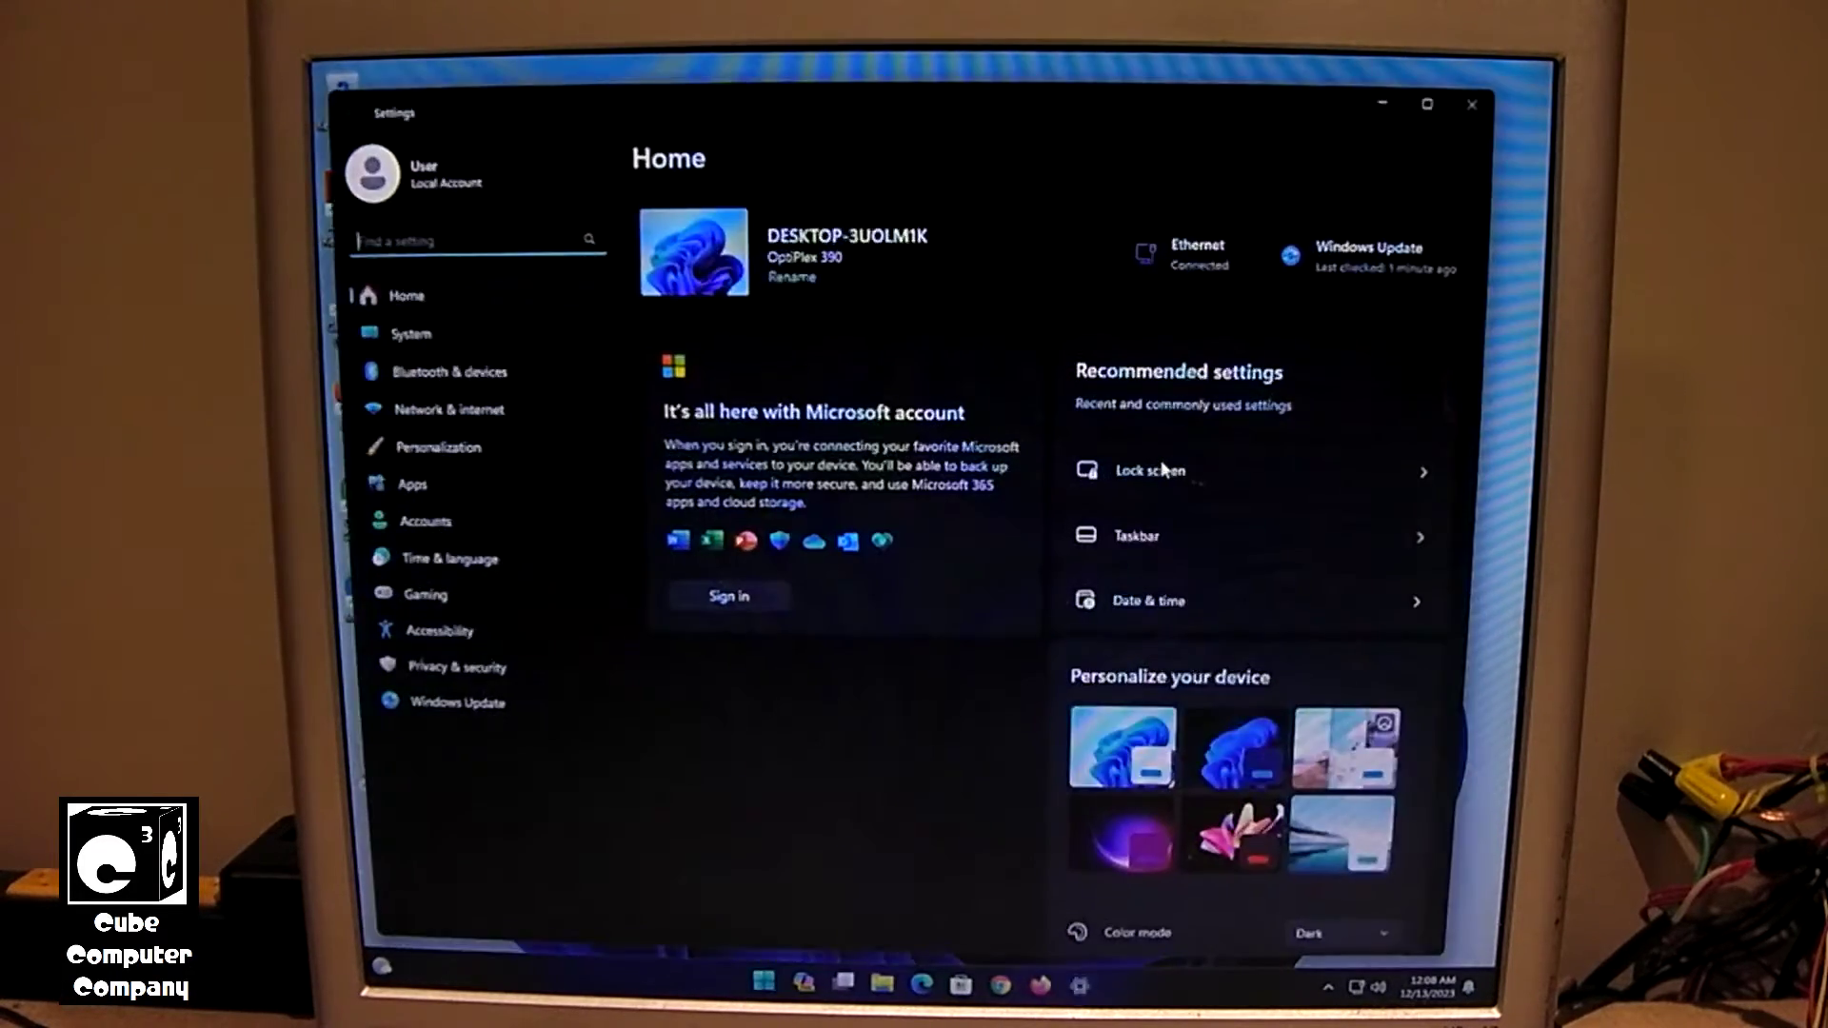
click(411, 334)
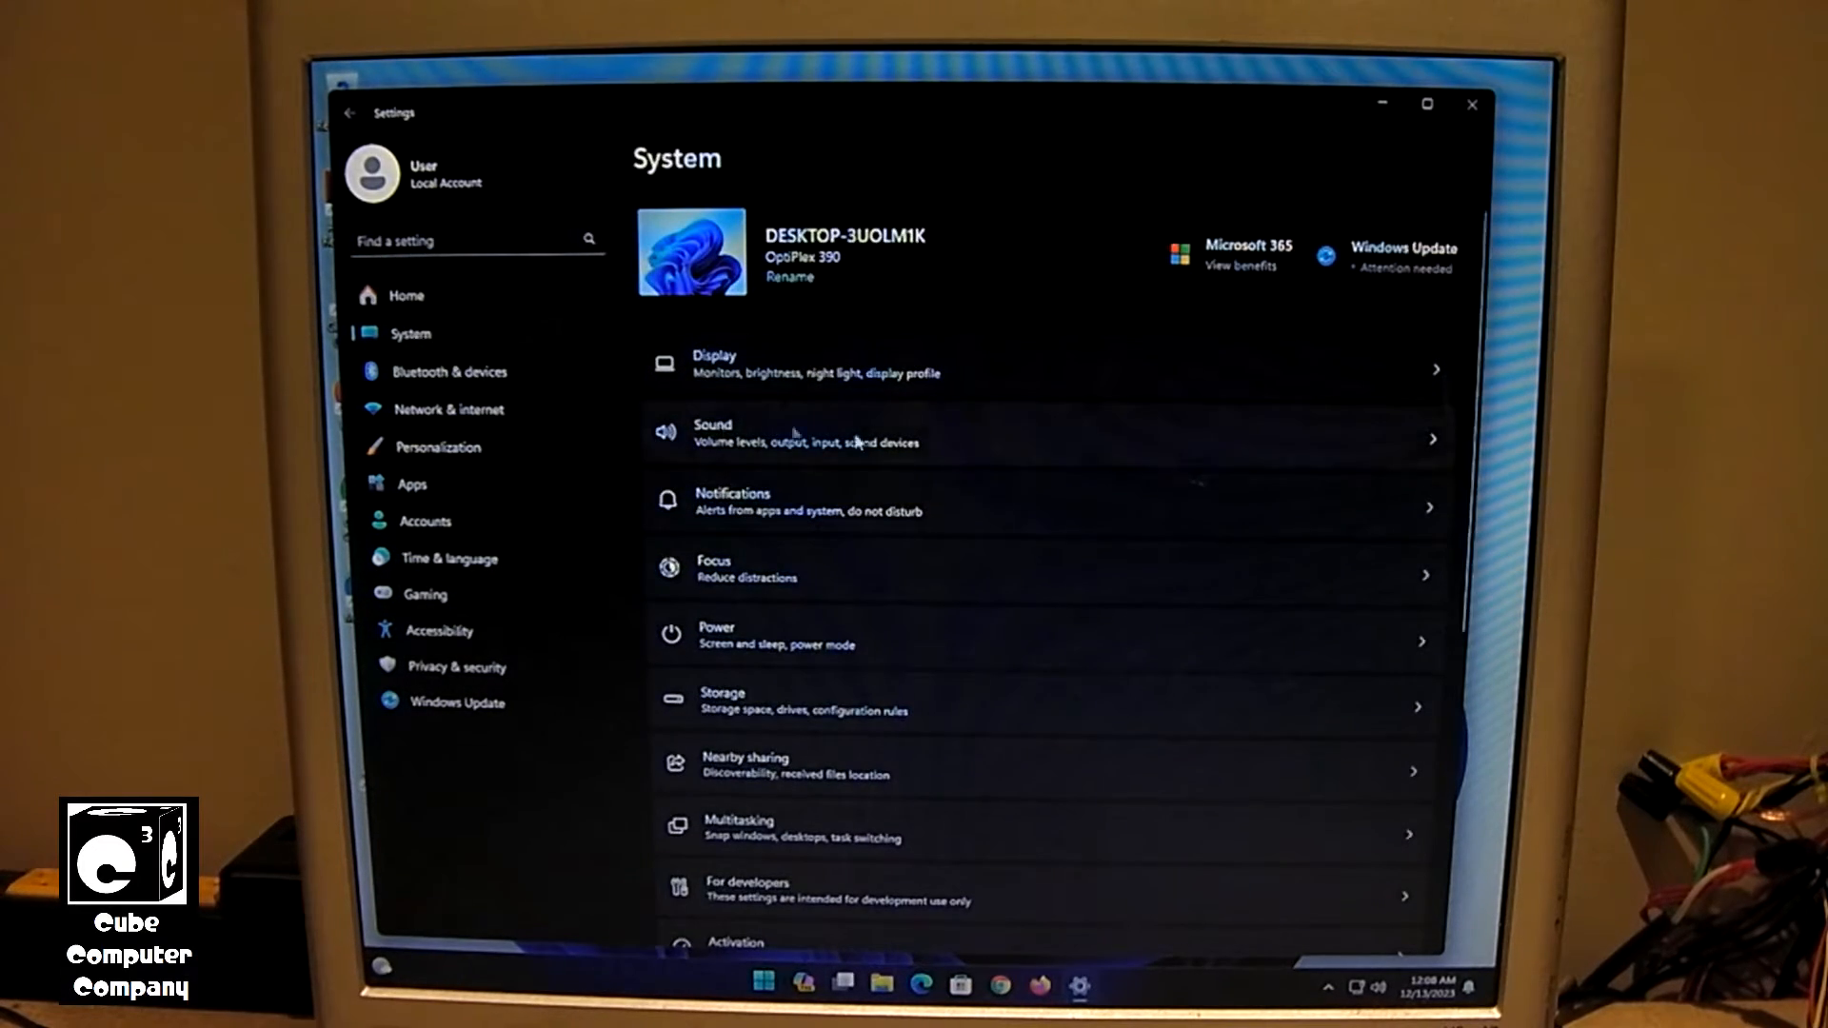
scroll(990, 441, down, 2)
scroll(990, 441, down, 3)
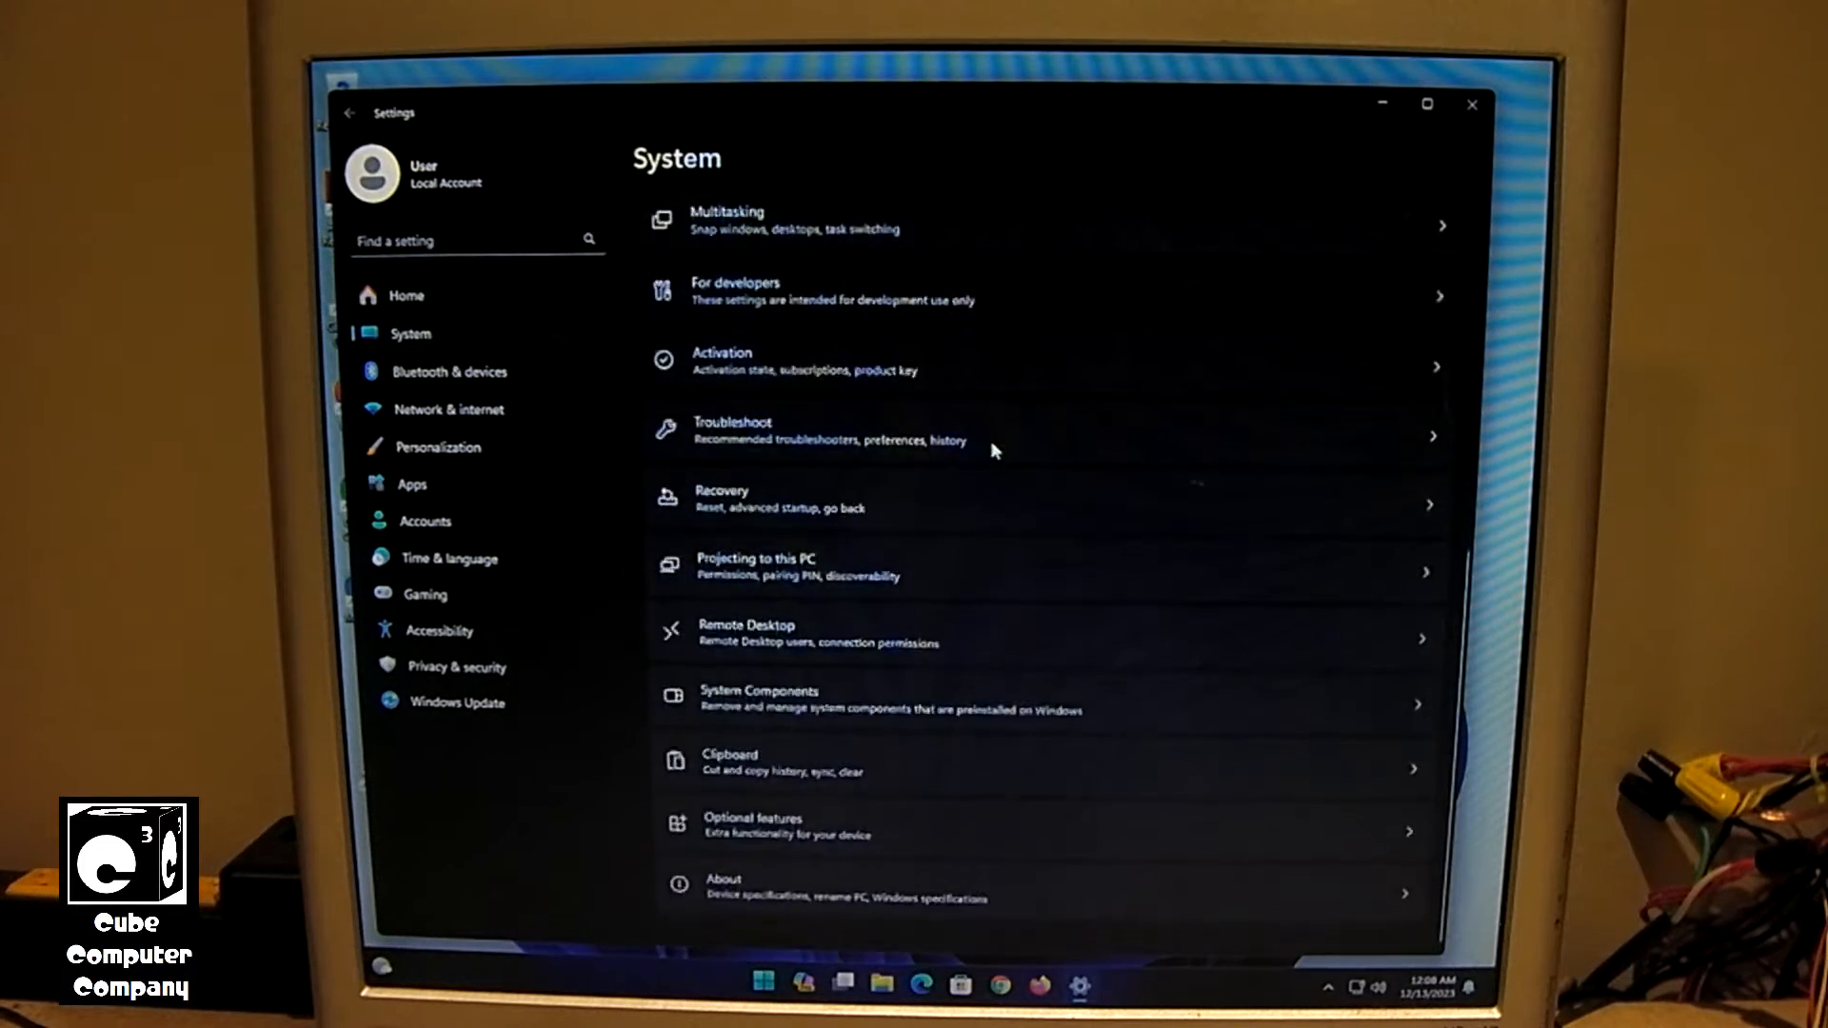
click(787, 889)
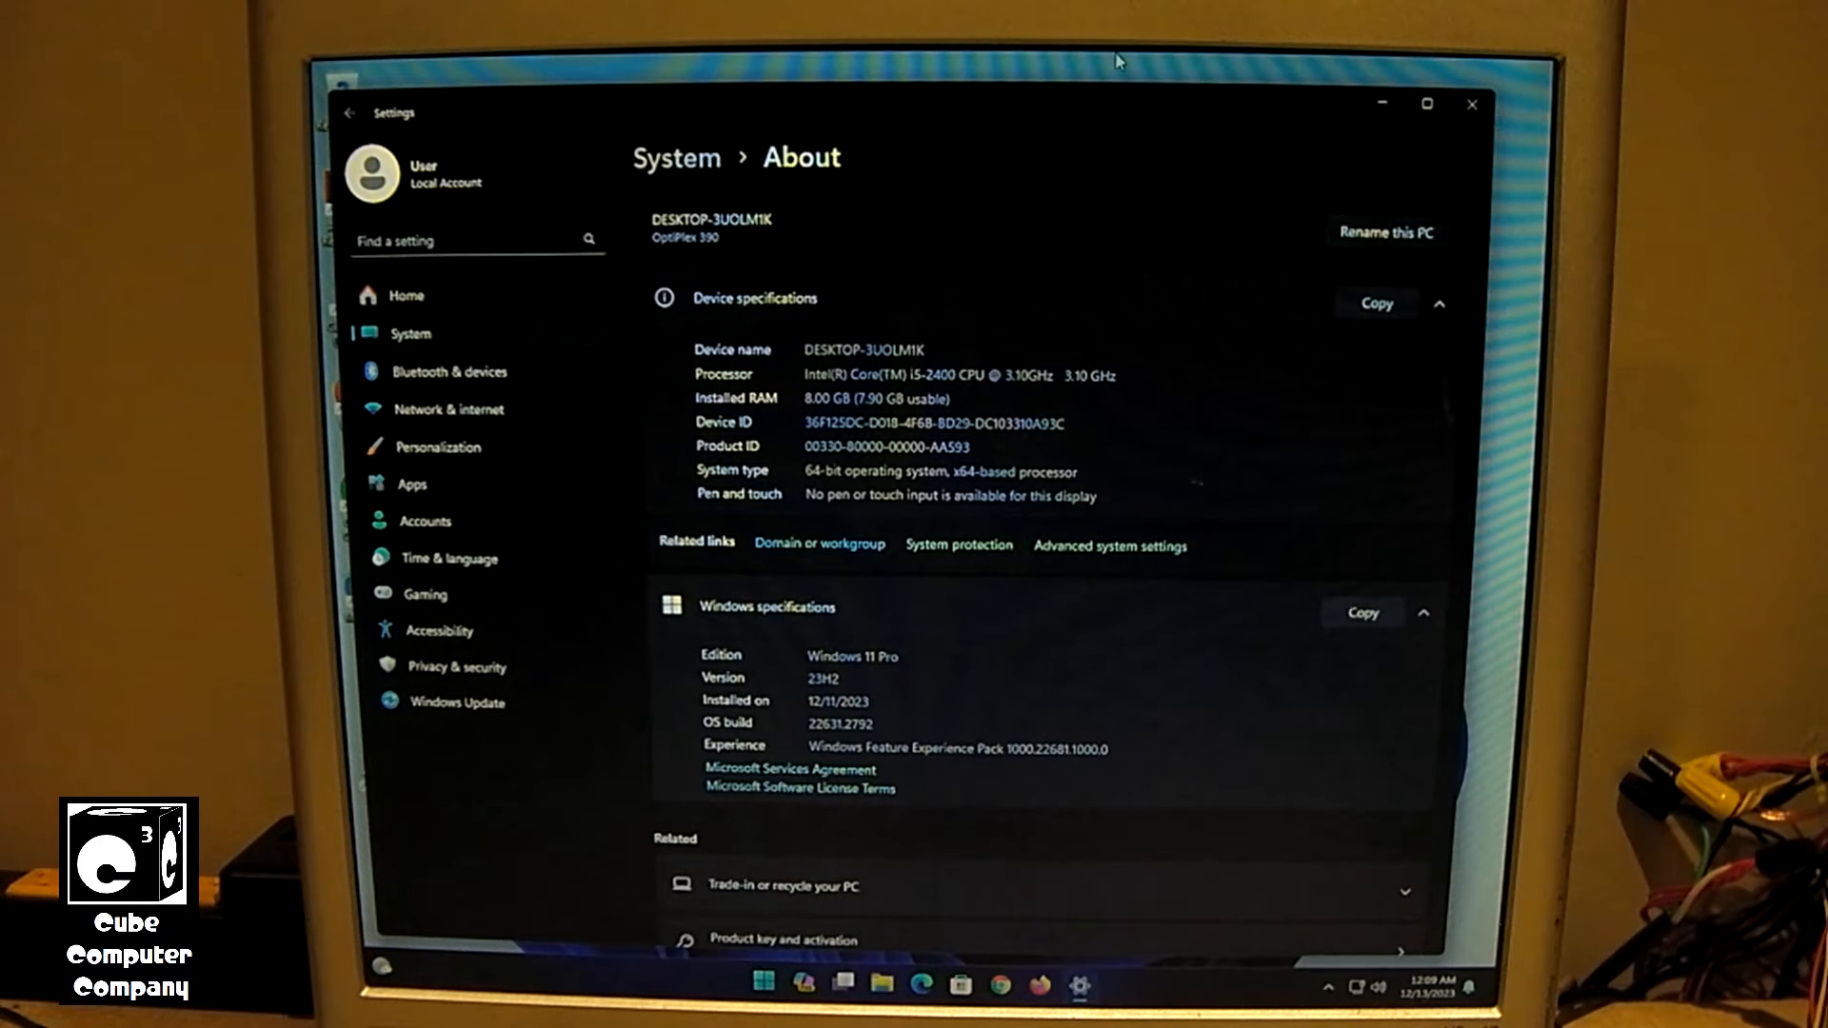
- Close Settings and restart the PC from the Start menu's power options
click(1473, 104)
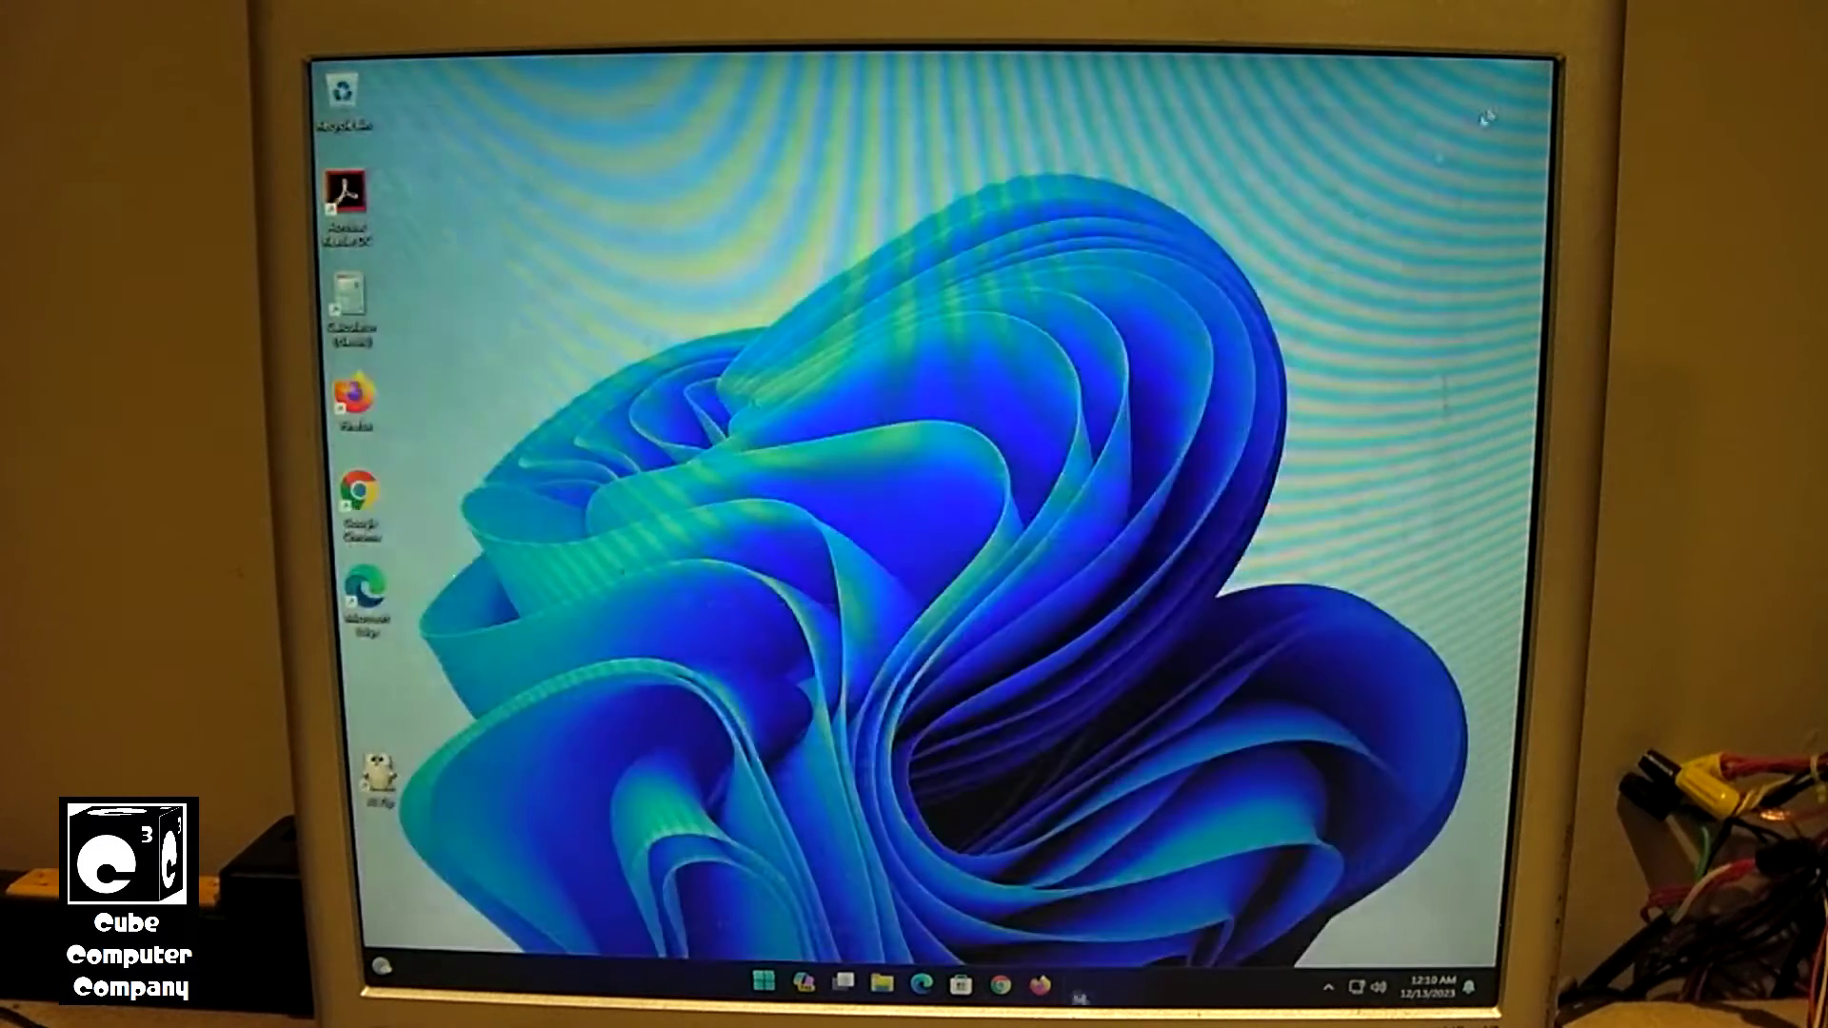
click(784, 983)
click(1145, 937)
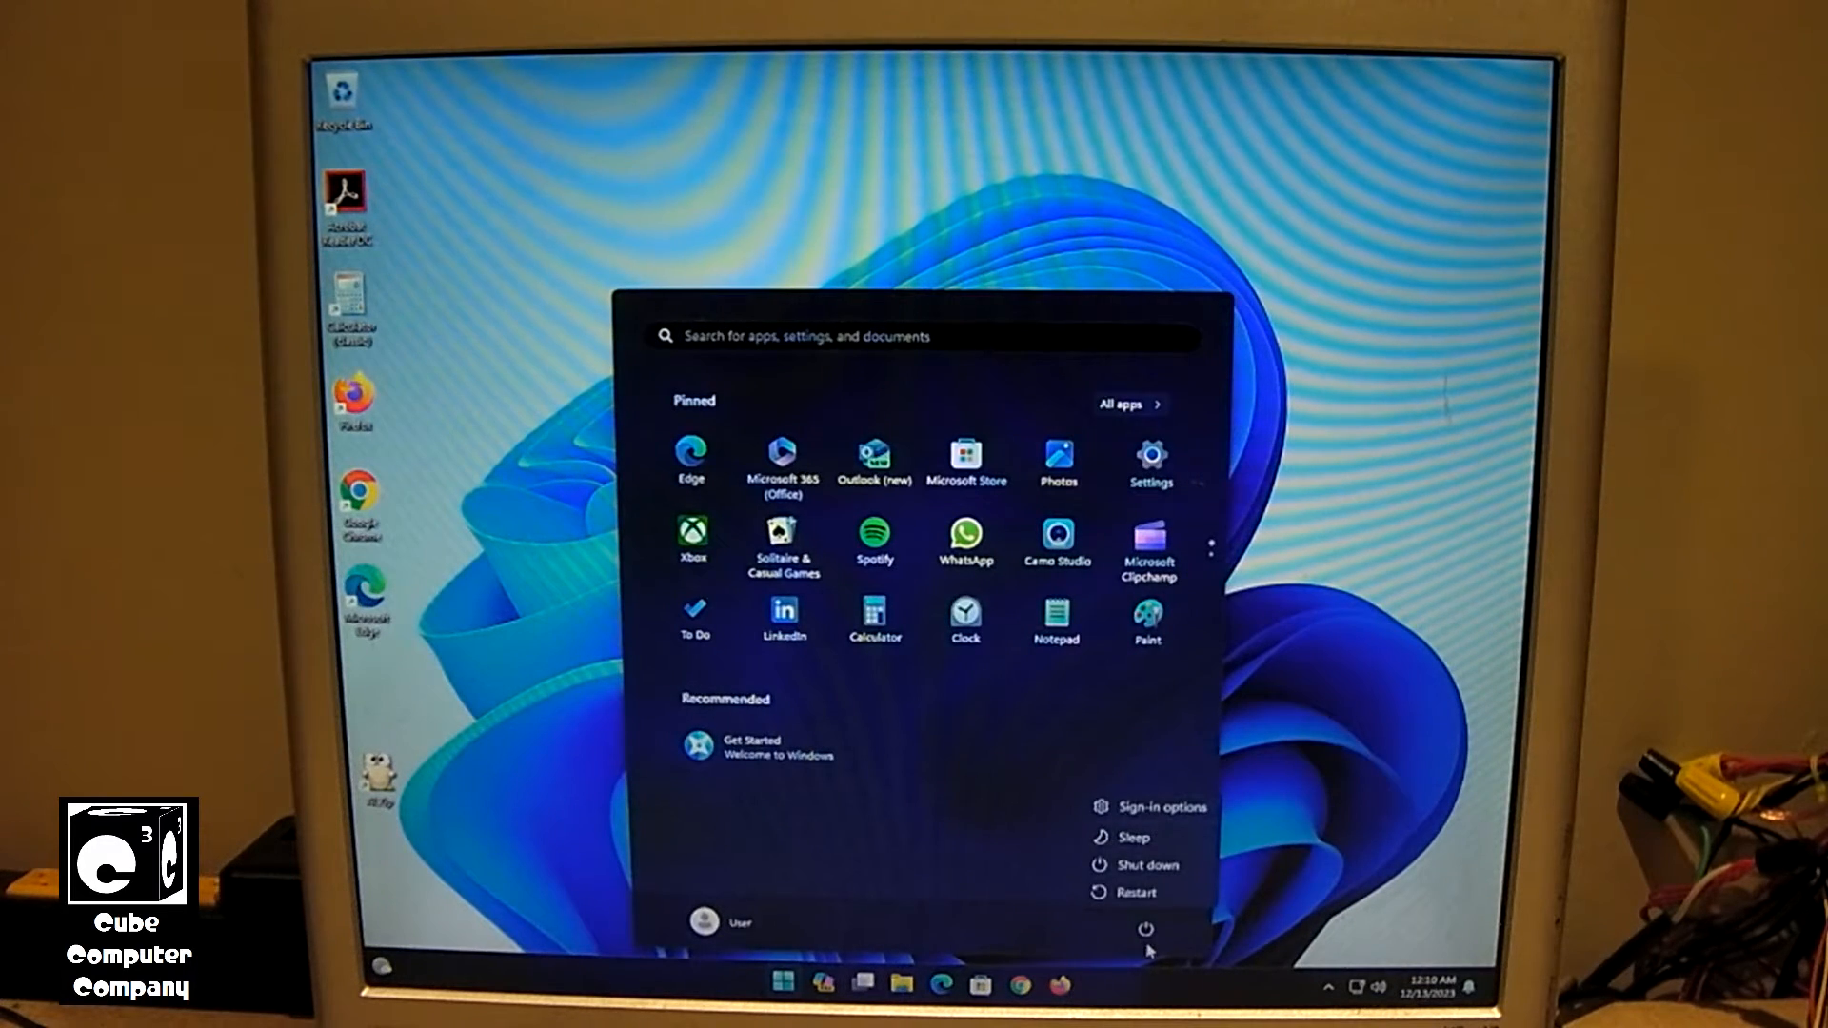
click(1166, 896)
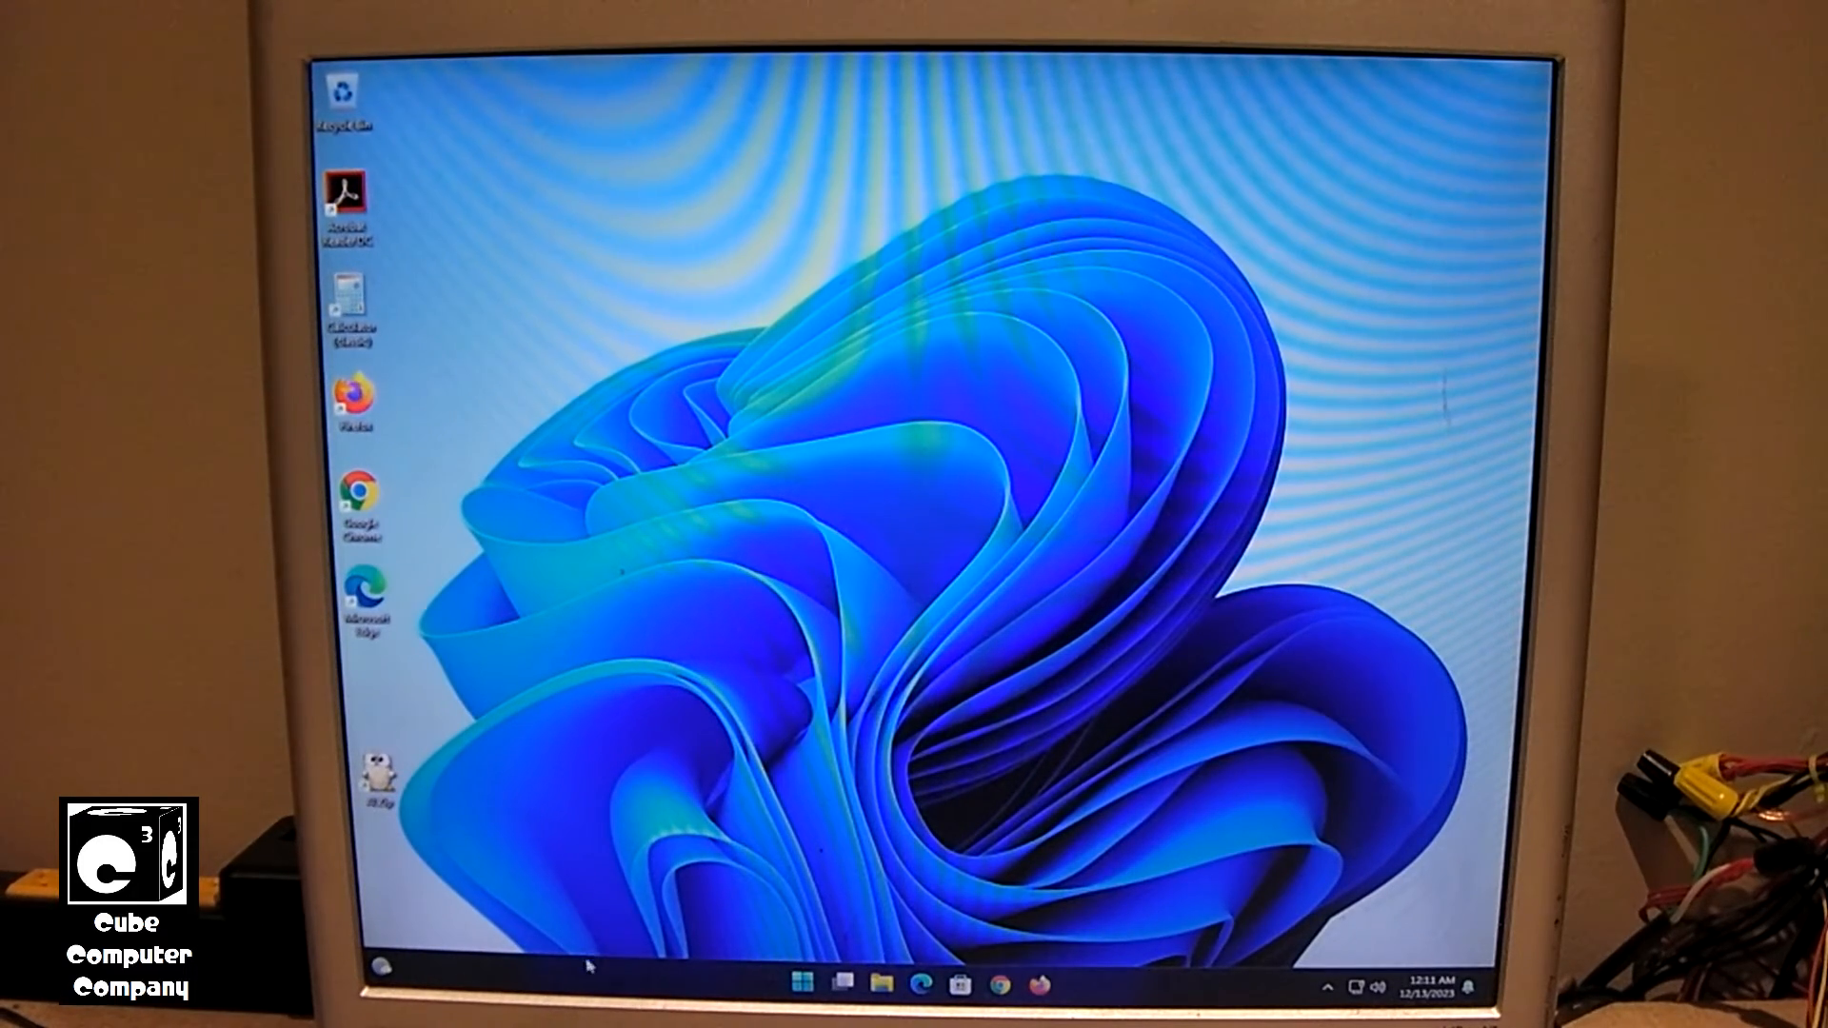
- After the reboot, show the Start menu, dismiss it, and bring it up again
click(799, 983)
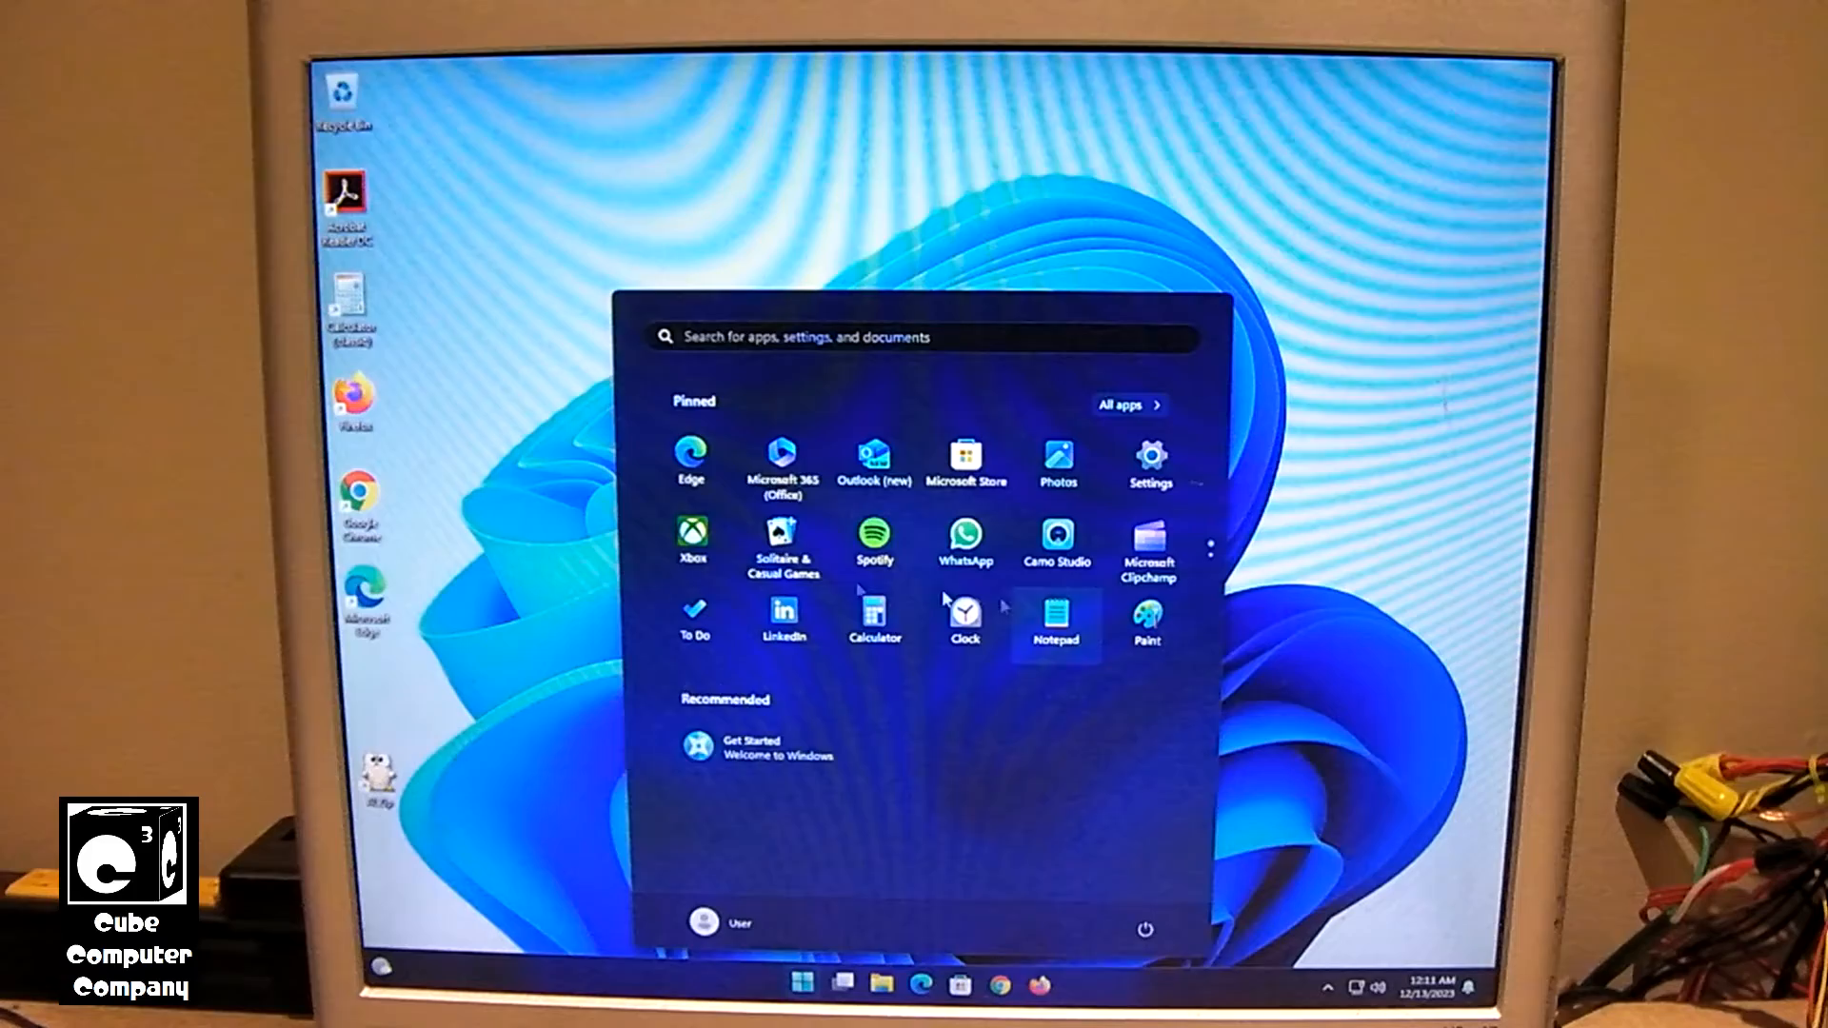
click(533, 581)
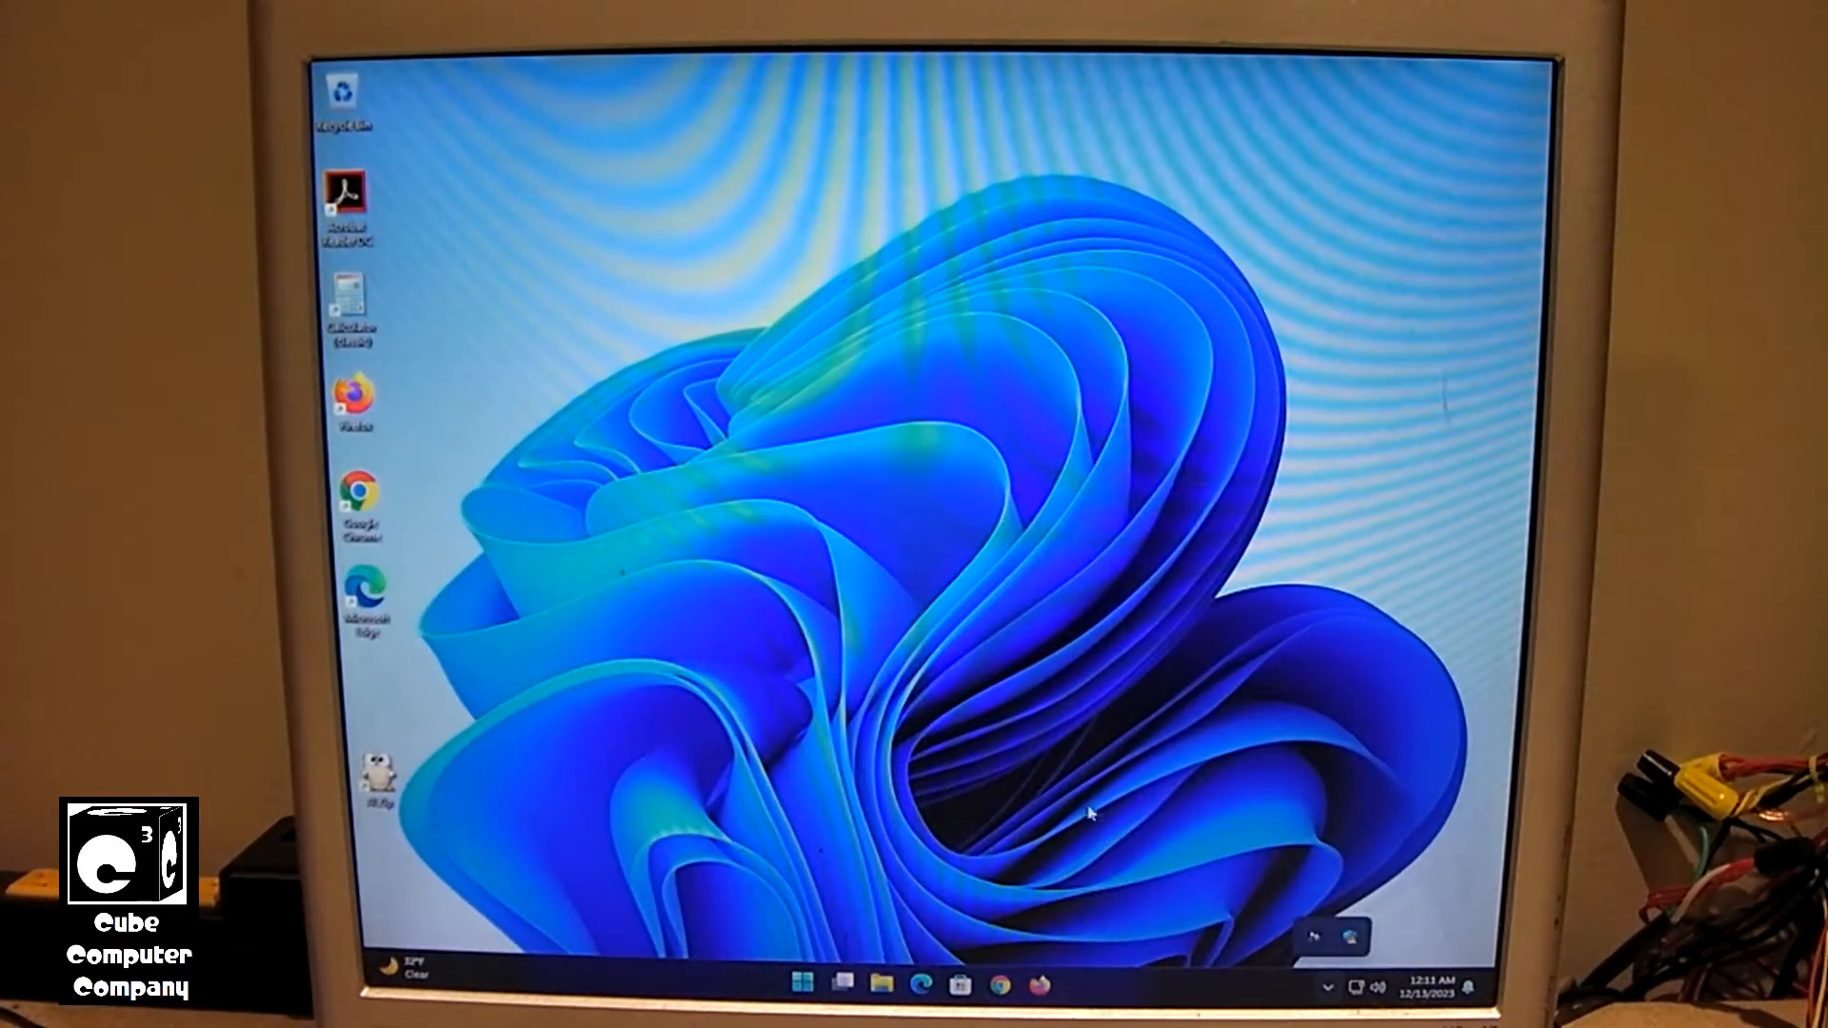
click(806, 981)
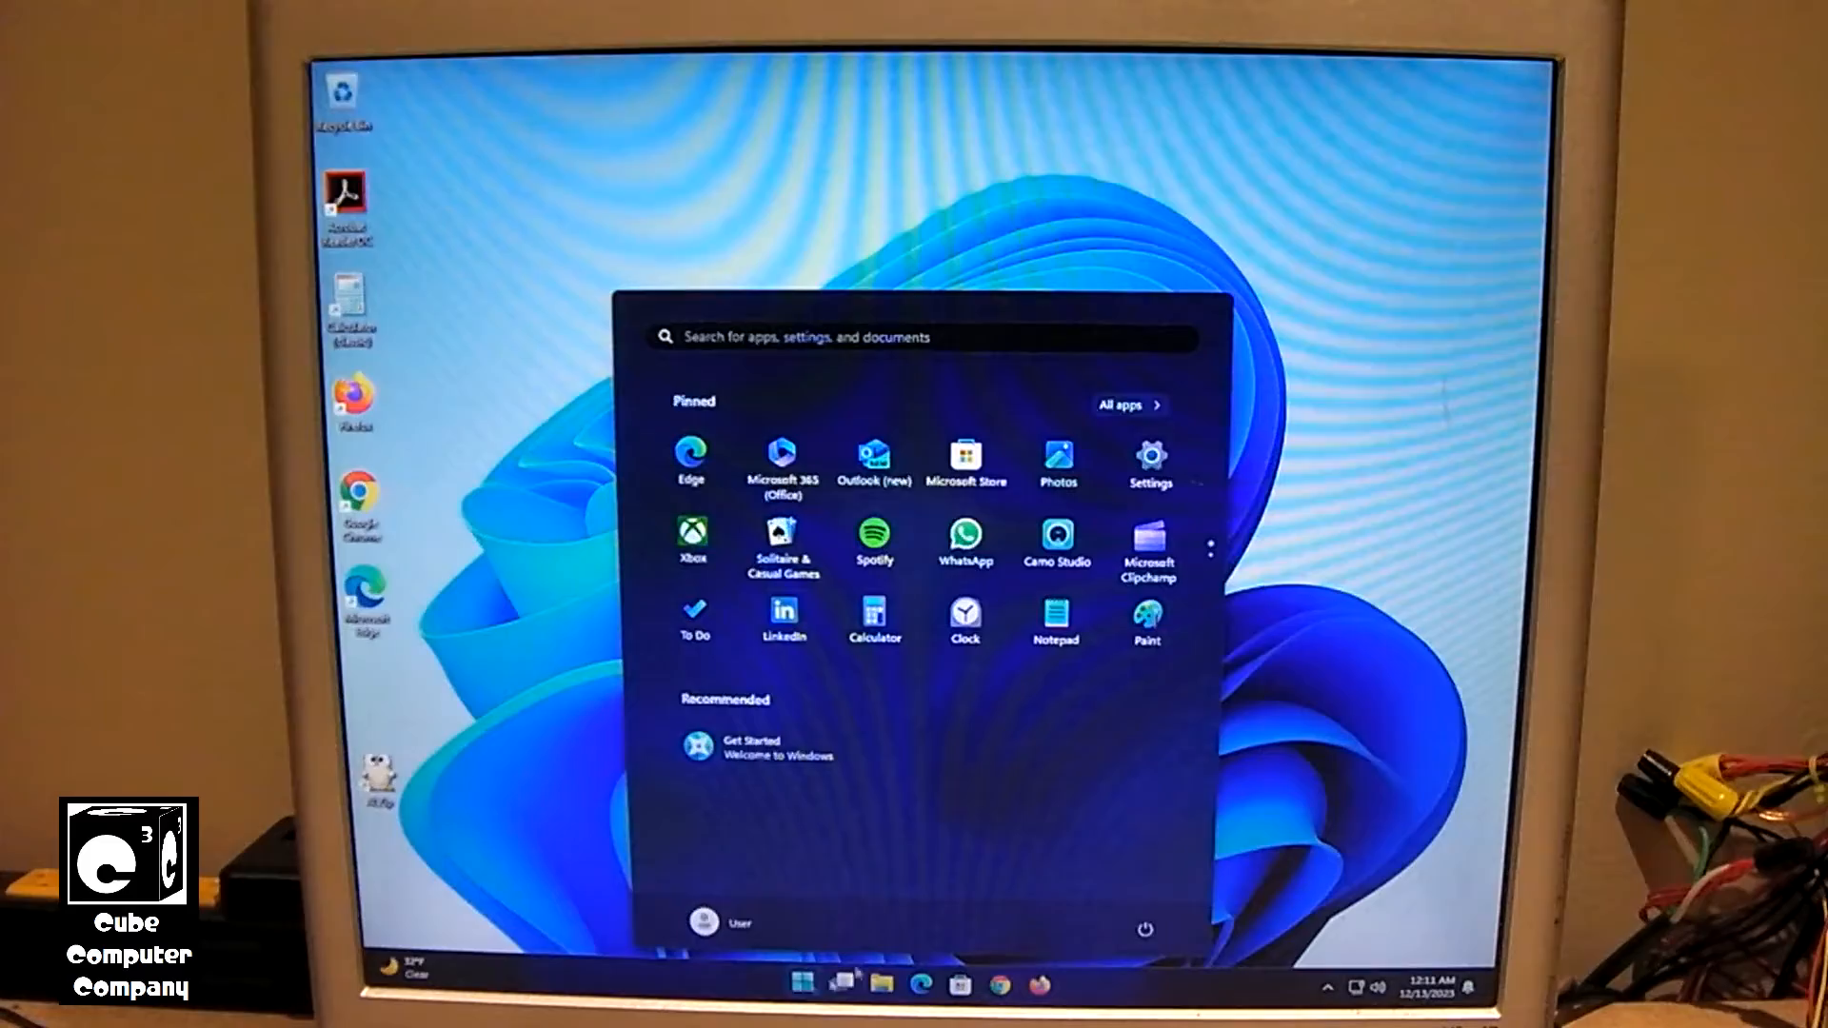
- Dismiss the Start menu so the freshly booted desktop is showing
click(1368, 564)
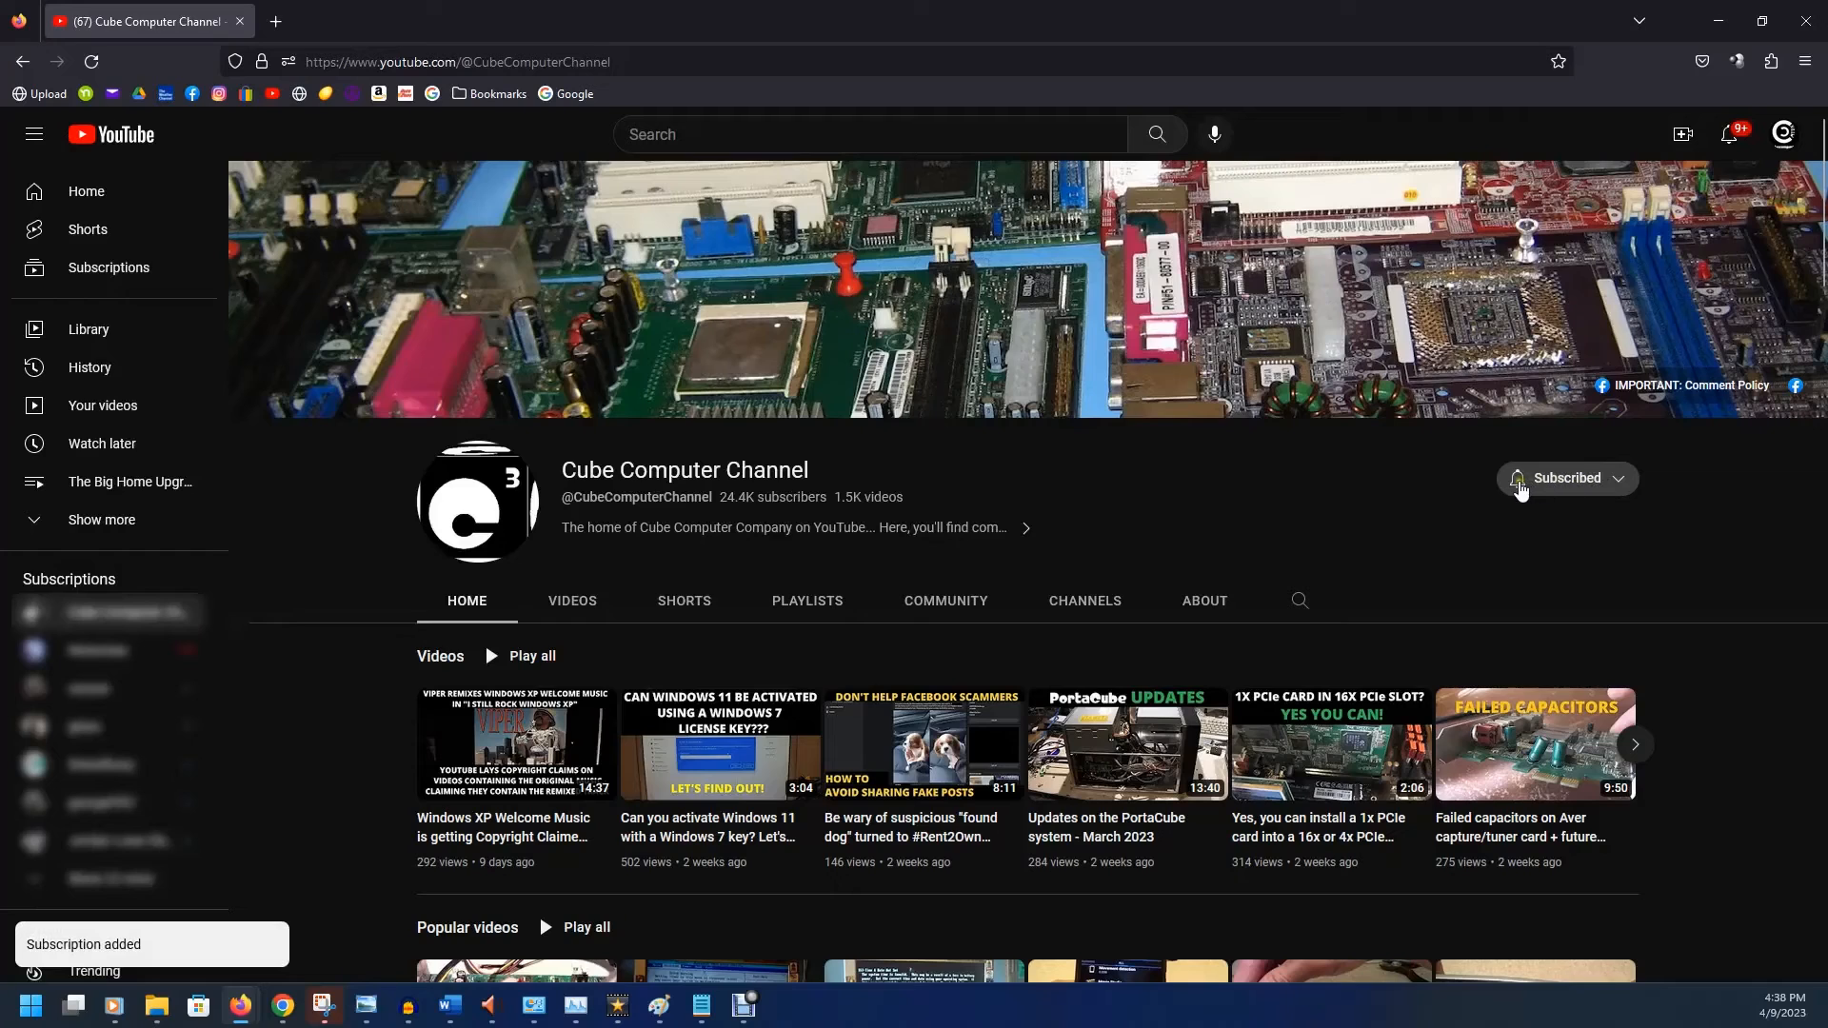
- Set the Cube Computer Channel subscription to All notifications
click(1520, 486)
click(1534, 523)
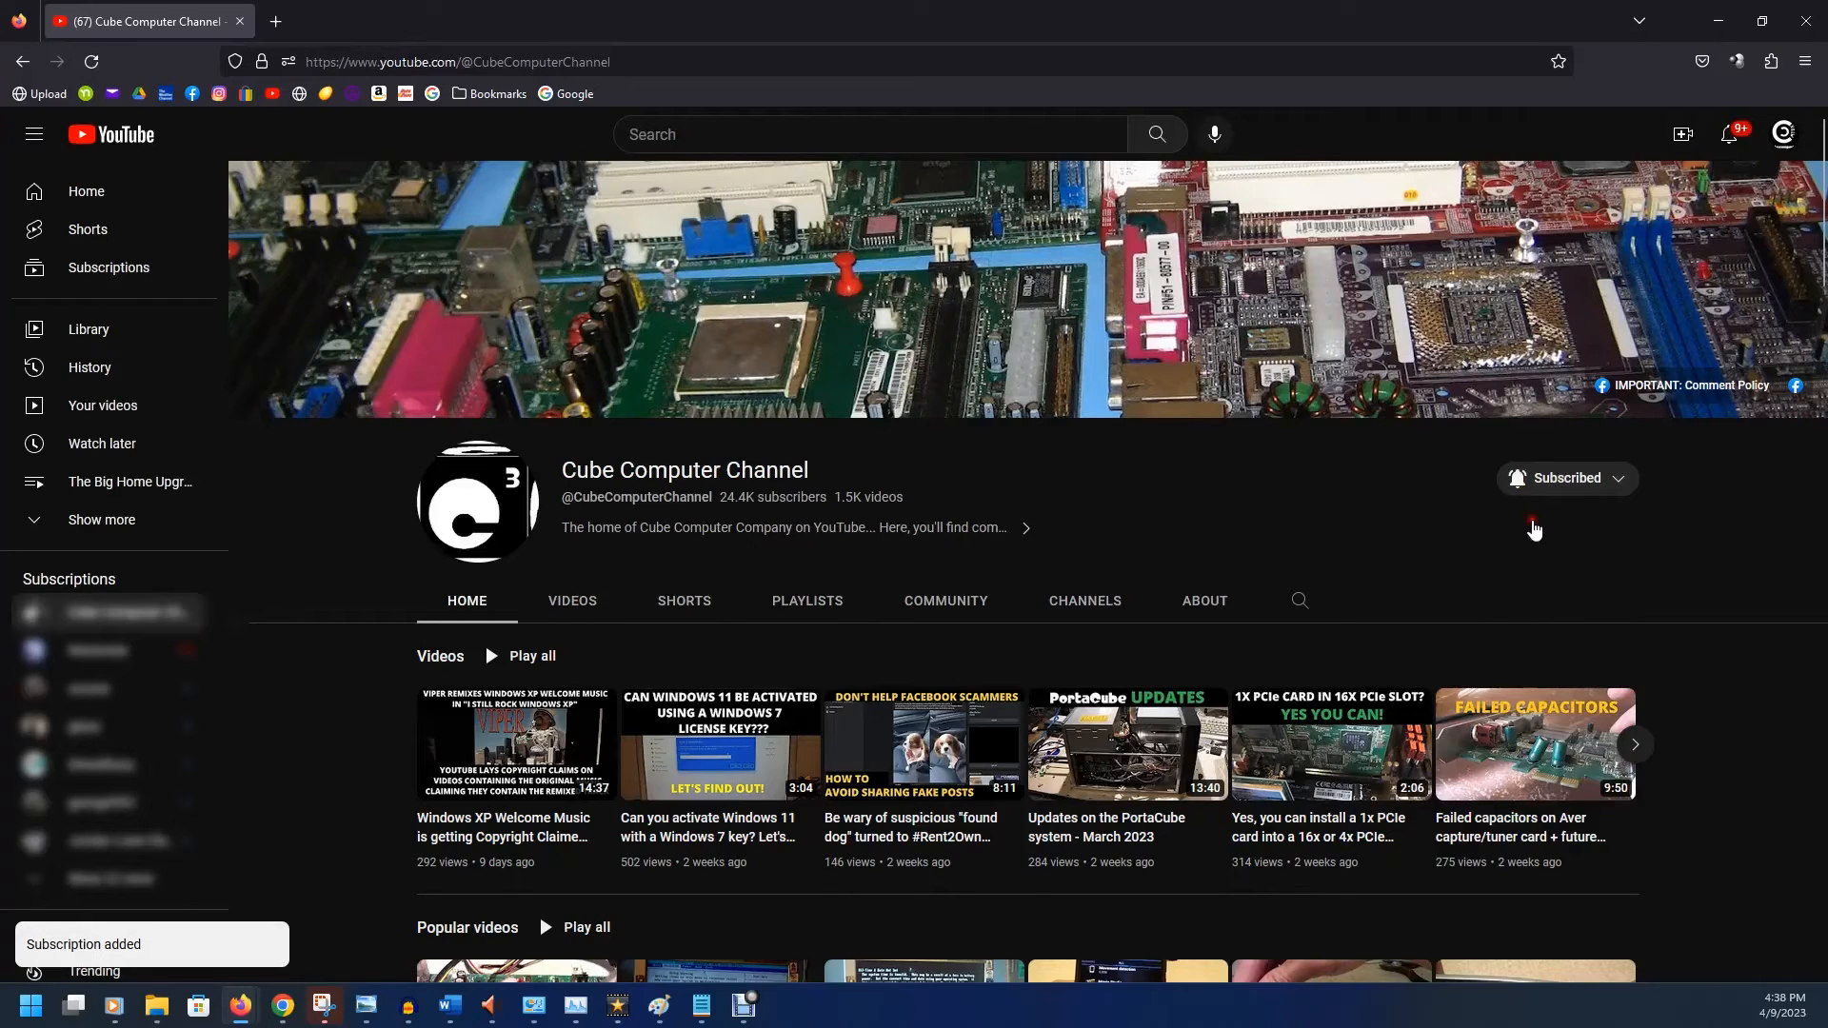